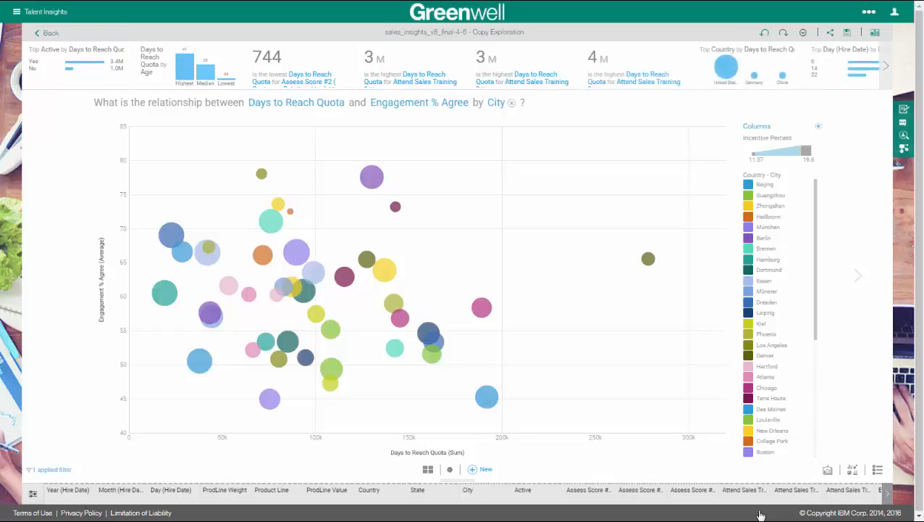
# Summarize Days to Reach Quota on the x-axis by Average.
pyautogui.click(428, 457)
pyautogui.click(481, 446)
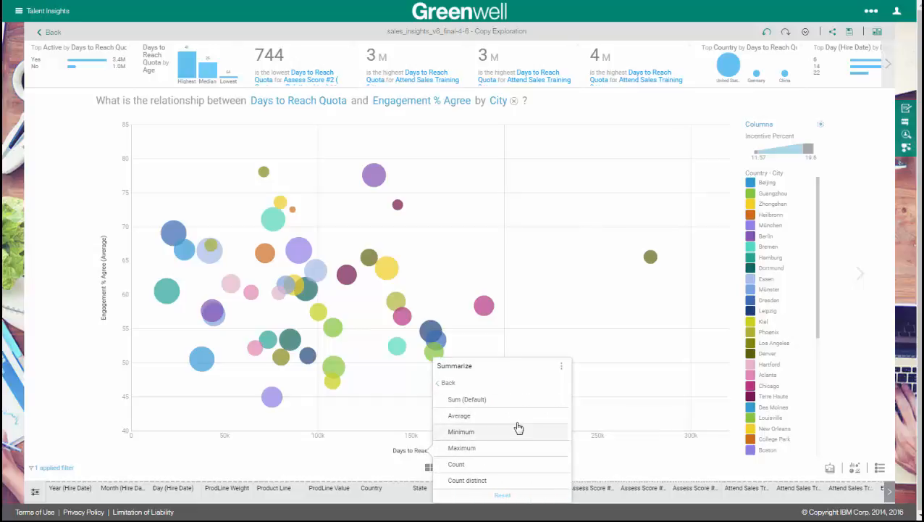
pyautogui.click(517, 417)
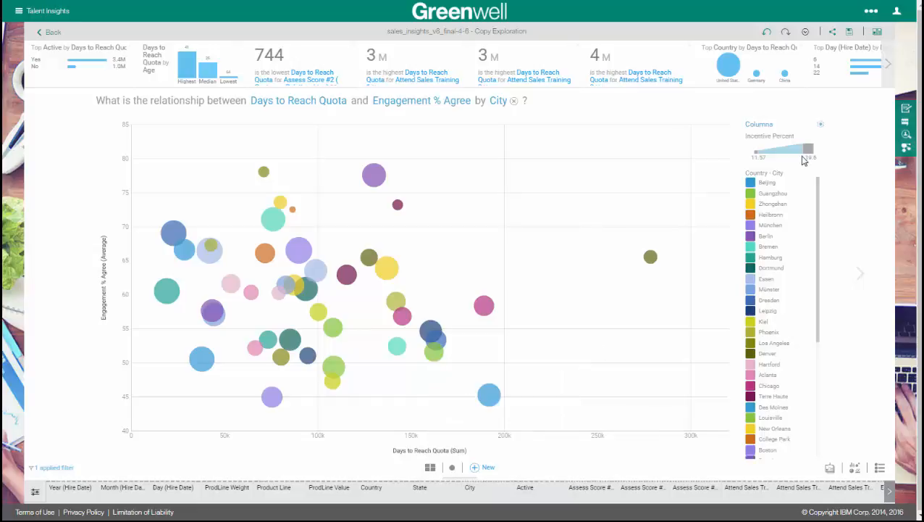
# Assign Country - City to the bubble chart's points and color them by Product Line.
pyautogui.click(820, 125)
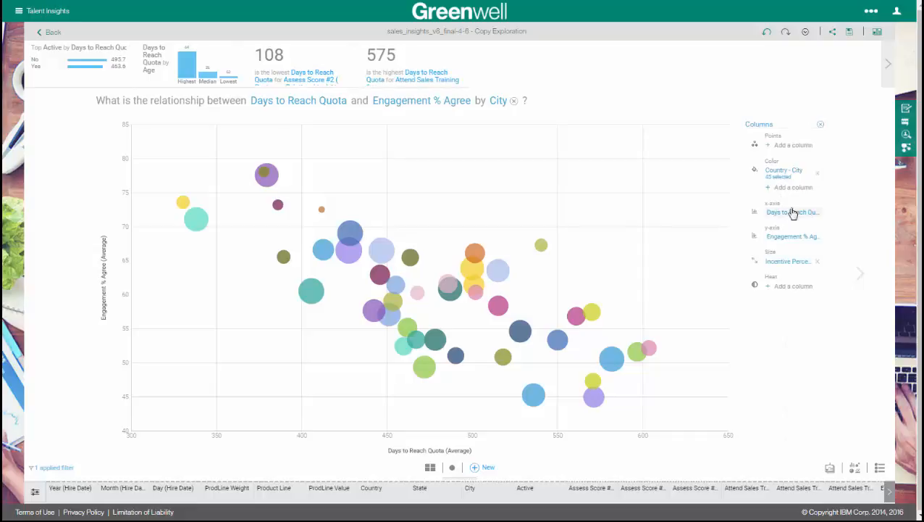
pyautogui.moveTo(784, 175); pyautogui.dragTo(791, 148)
pyautogui.moveTo(274, 487); pyautogui.dragTo(790, 192)
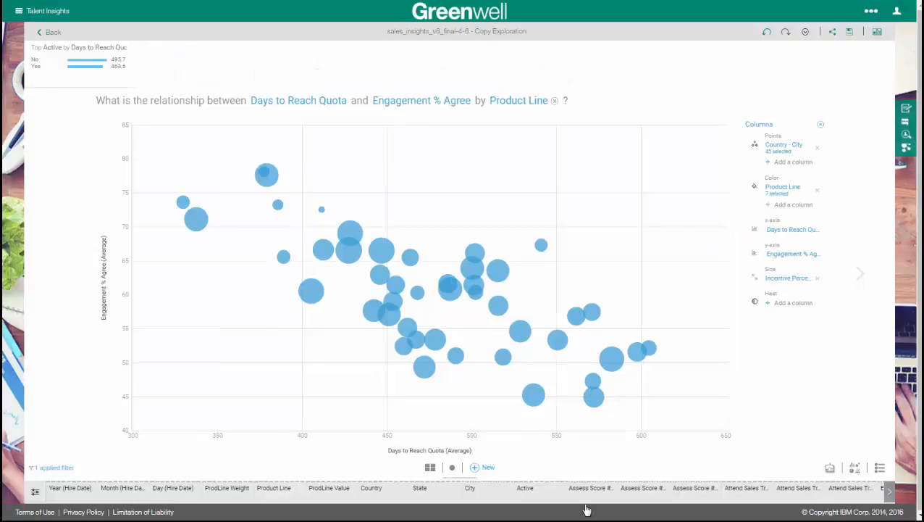
# Size the points by Assess Score #2 (Customer Relationships) and show item labels on the chart.
pyautogui.moveTo(598, 487); pyautogui.dragTo(785, 284)
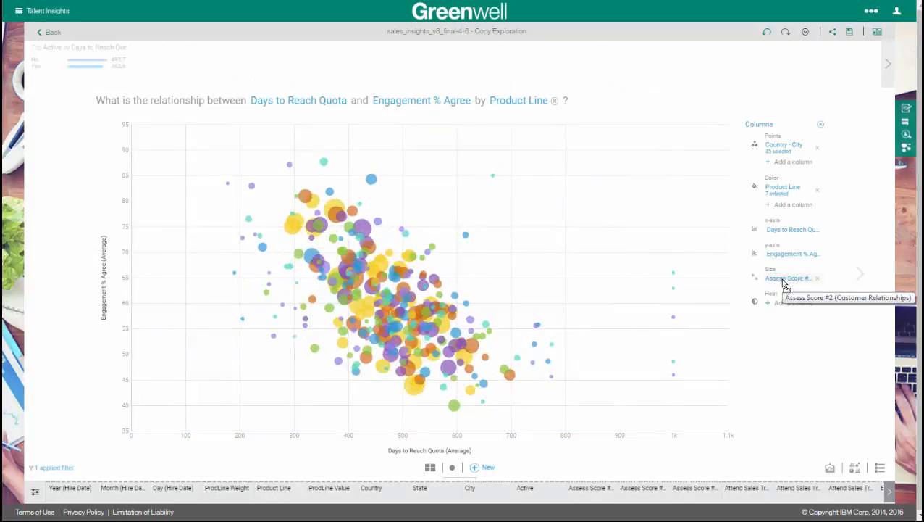
pyautogui.click(878, 468)
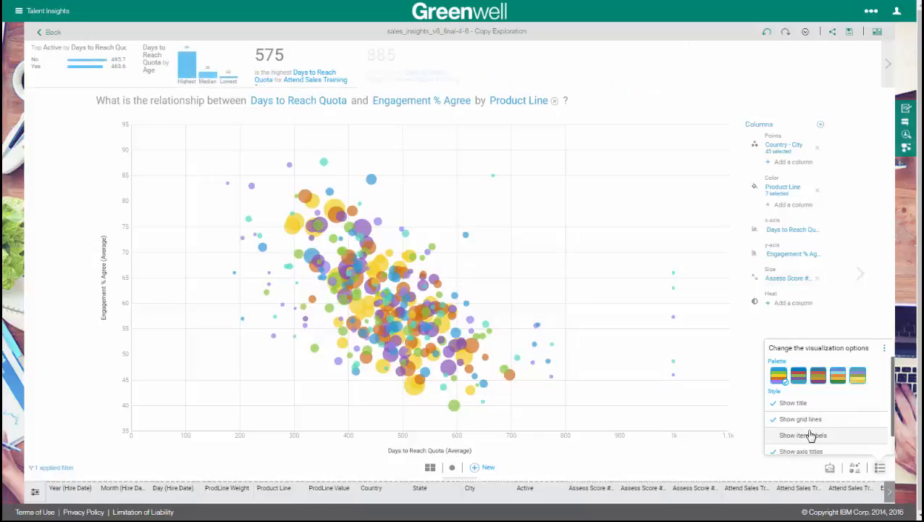
pyautogui.click(811, 218)
pyautogui.click(821, 126)
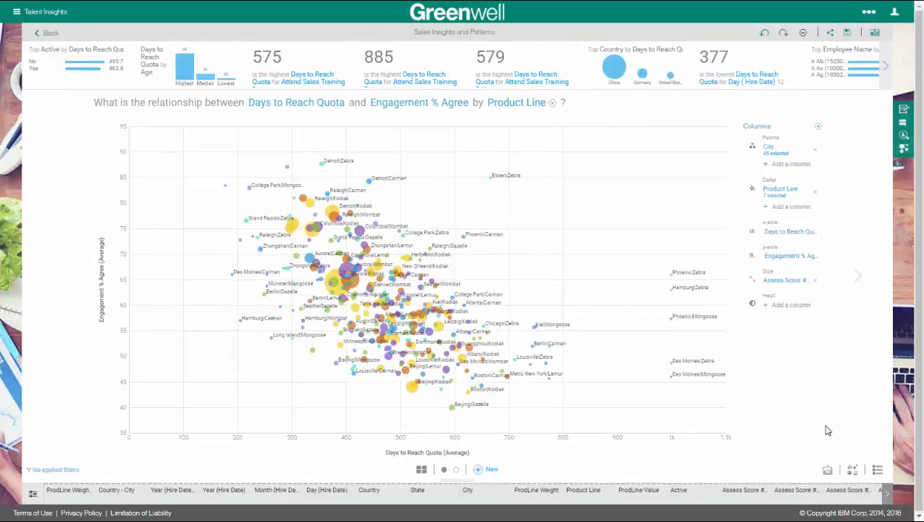
pyautogui.click(818, 127)
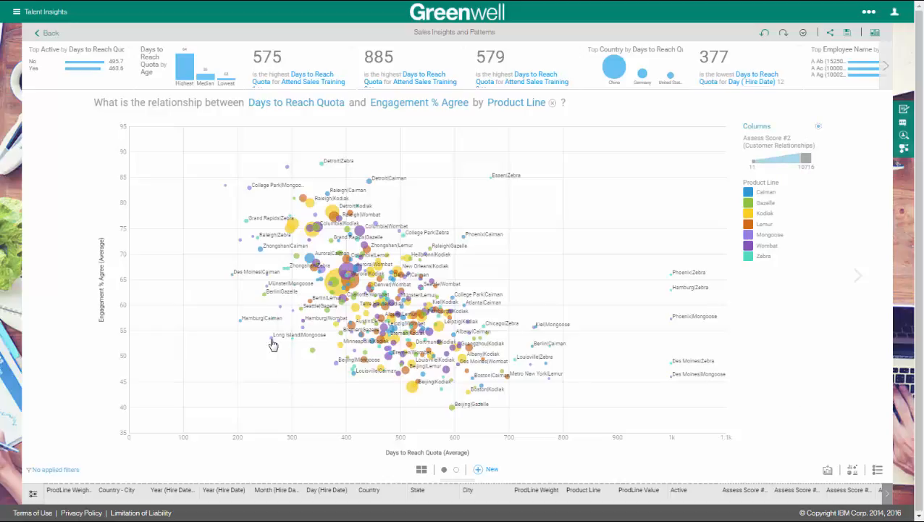
# Inspect the details of the Hamburg | Caiman point in the bubble chart.
pyautogui.moveTo(273, 345)
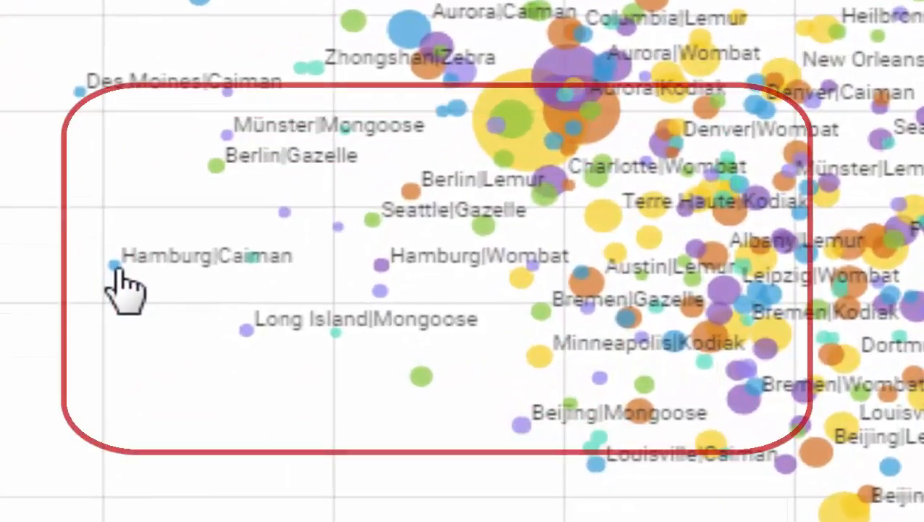
pyautogui.moveTo(116, 265)
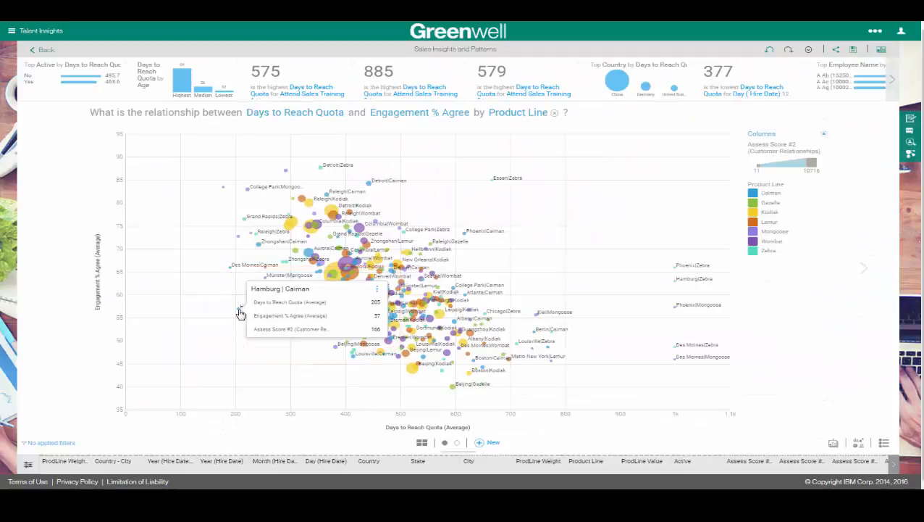
# Add the Days to Reach Quota by Age discovery as a new visualization, then return to the bubble chart.
pyautogui.moveTo(186, 87)
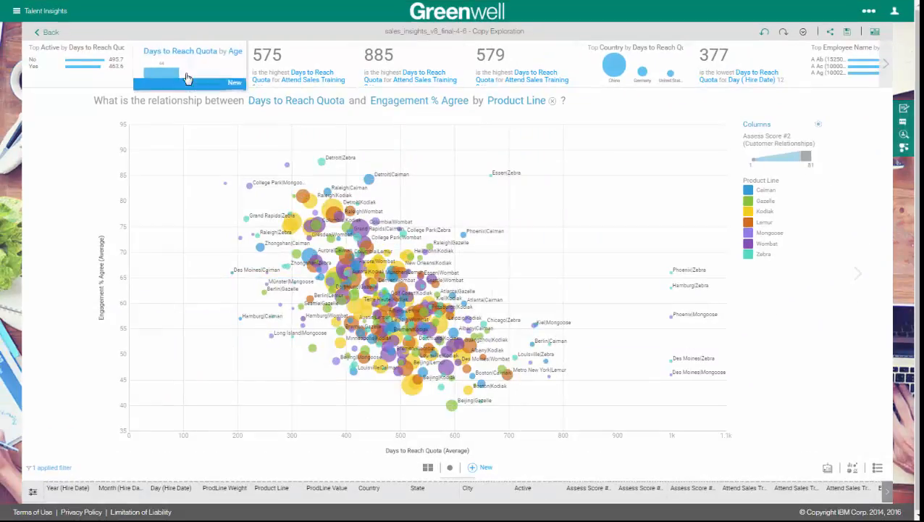
pyautogui.click(238, 107)
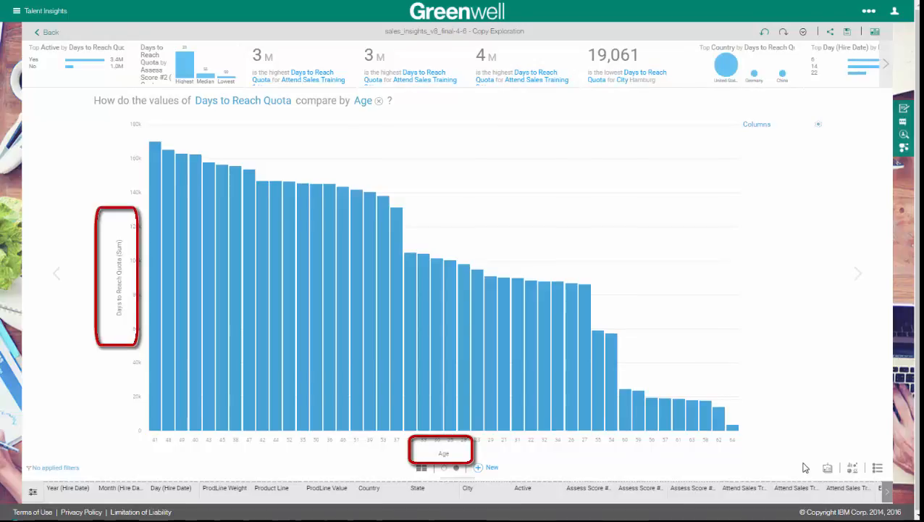
pyautogui.click(444, 468)
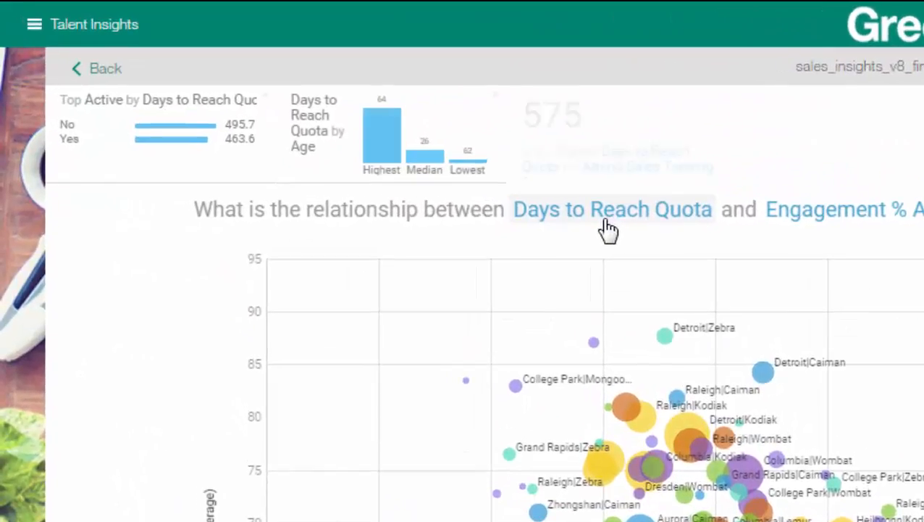
# Replace Days to Reach Quota with Achievement Rate in the bubble chart's relationship question.
pyautogui.click(292, 106)
pyautogui.scroll(-3, 715, 261)
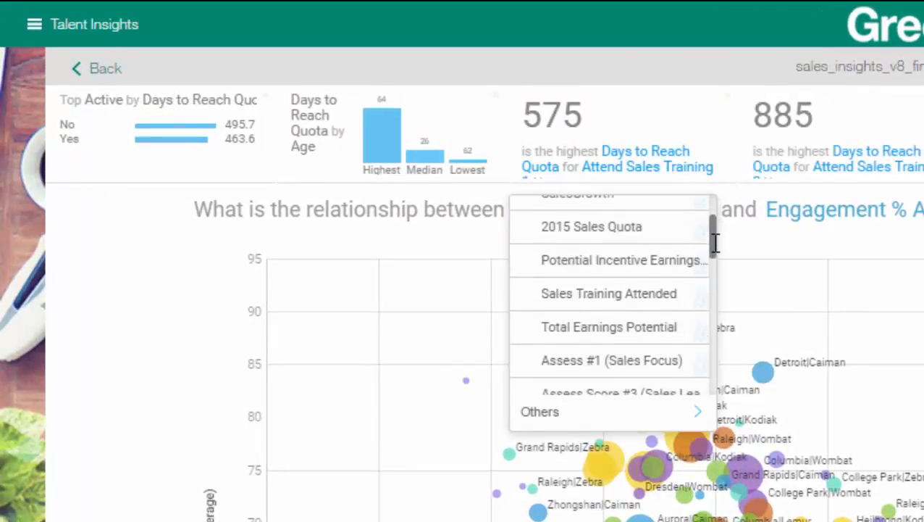
pyautogui.scroll(-4, 715, 264)
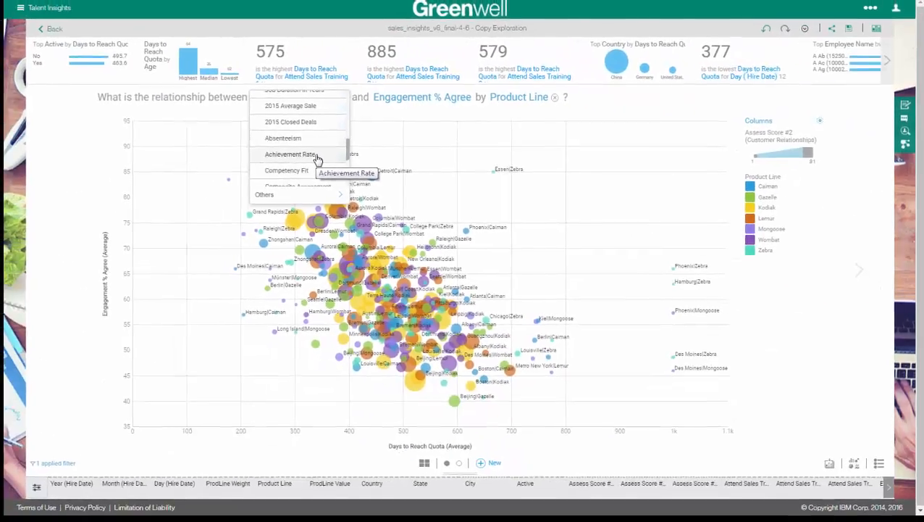
pyautogui.click(315, 157)
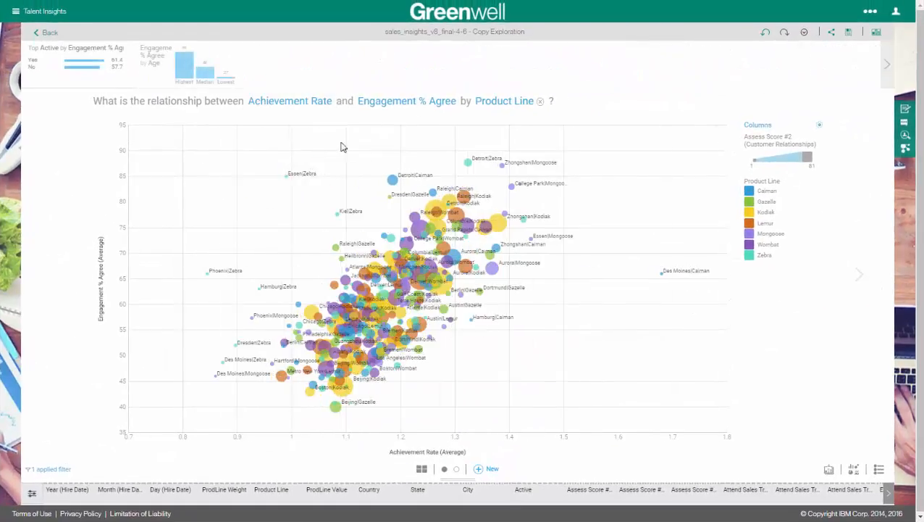
# Search the columns for "deal" and size the points by 2015 Closed Deals.
pyautogui.click(821, 128)
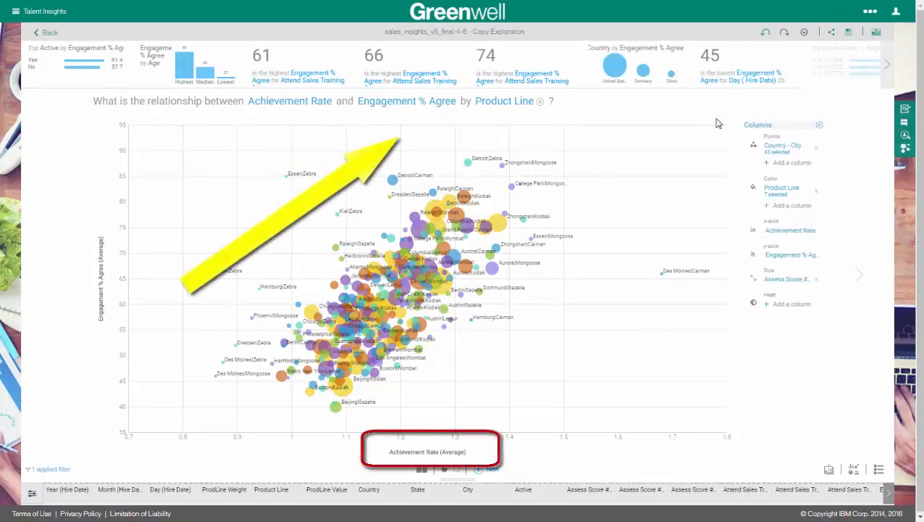
pyautogui.click(32, 494)
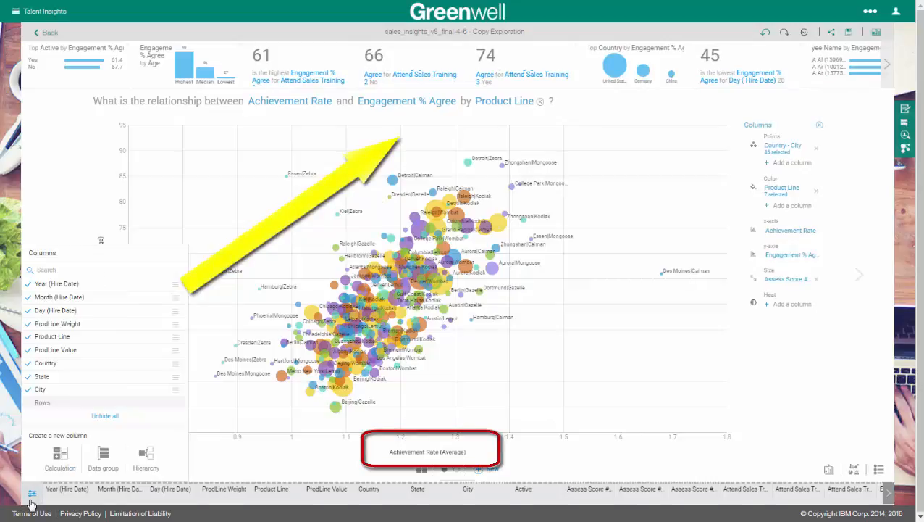
pyautogui.click(137, 270)
pyautogui.write('desi')
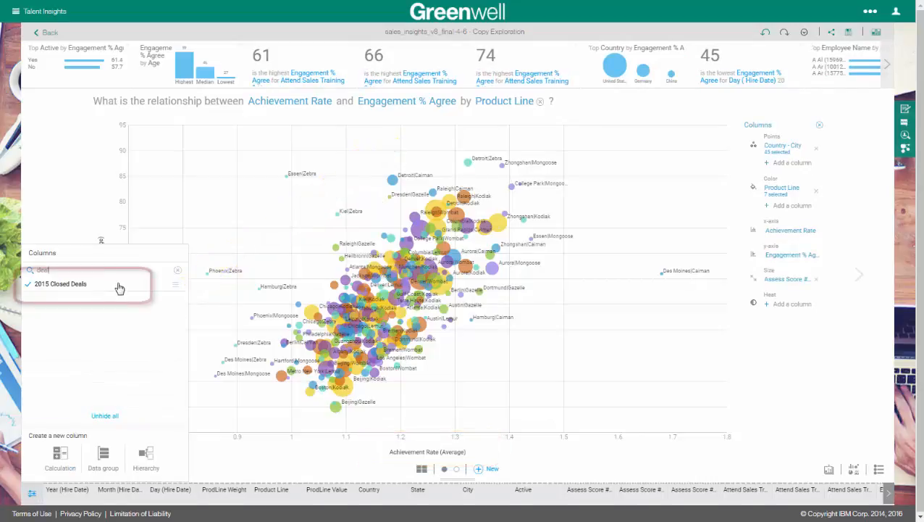
pyautogui.moveTo(120, 289); pyautogui.dragTo(782, 282)
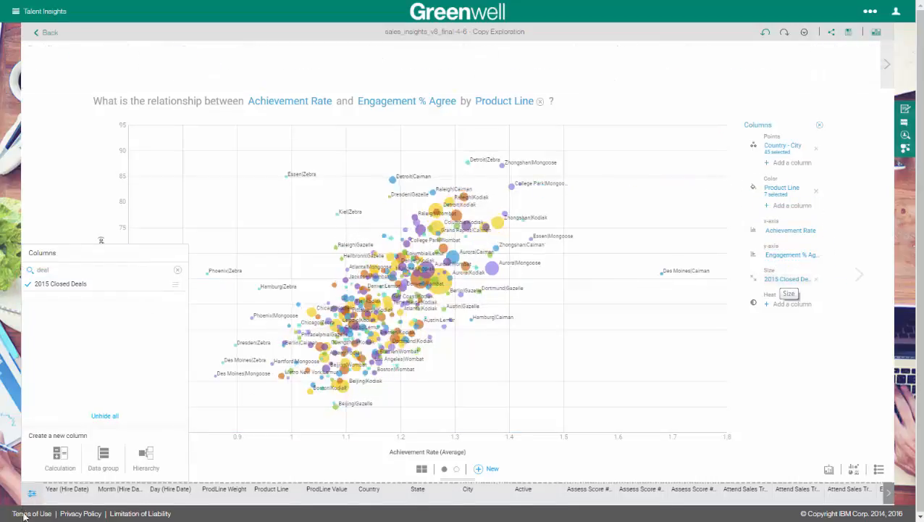
pyautogui.click(817, 128)
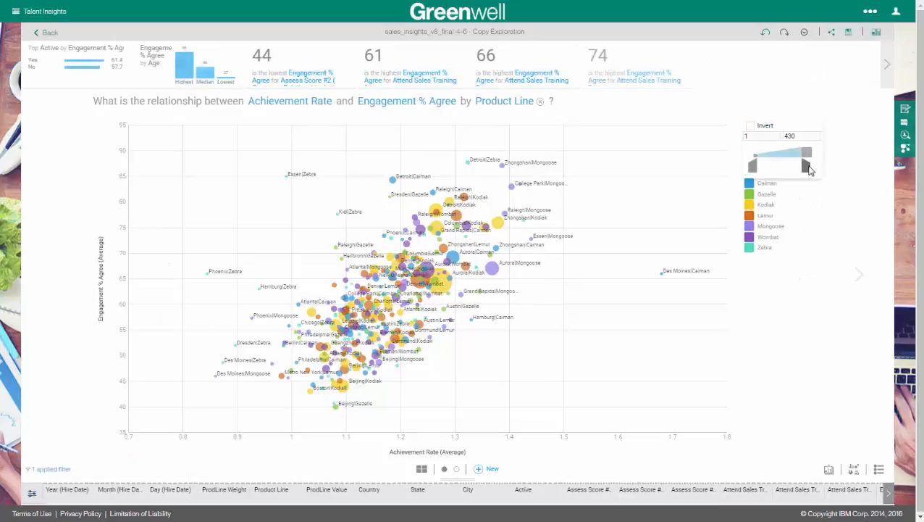
# Limit the 2015 Closed Deals size range to a maximum of 46.82 and inspect the Des Moines | Zebra point.
pyautogui.moveTo(807, 166); pyautogui.dragTo(757, 167)
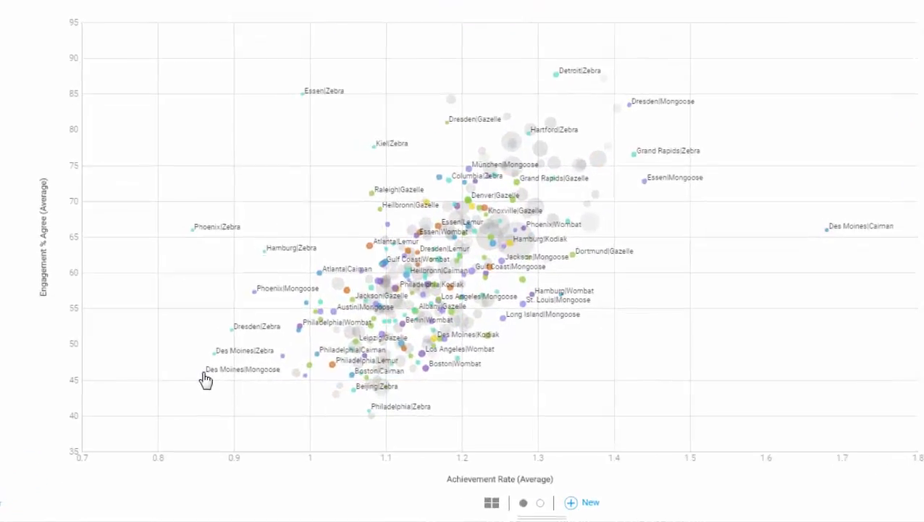
pyautogui.moveTo(216, 381)
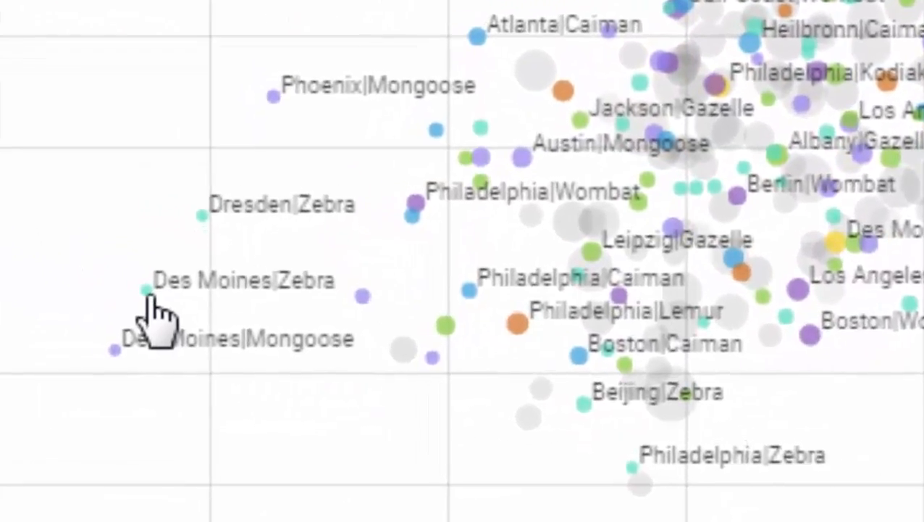
pyautogui.moveTo(147, 292)
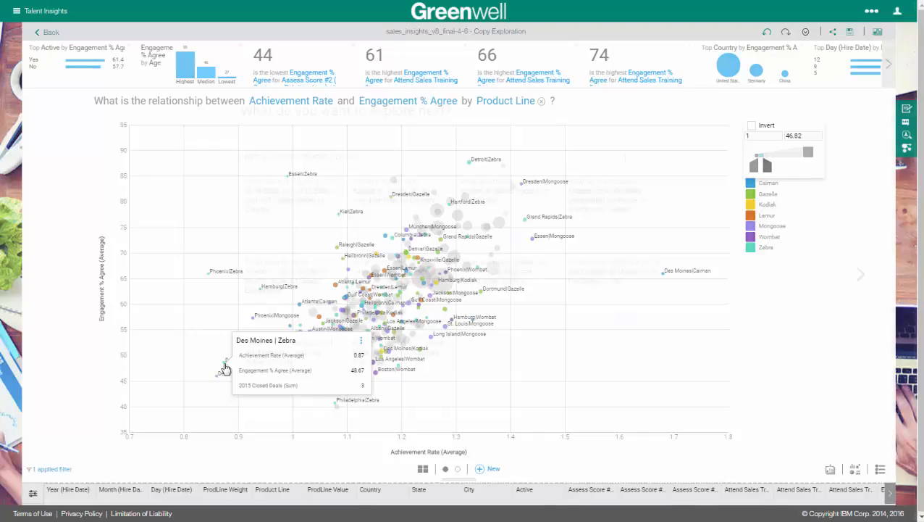
# Ask "what is the breakdown of average achievement rate by product line" and create the suggested chart comparing Achievement Rate by Product Line.
pyautogui.click(626, 156)
pyautogui.write('what is the br')
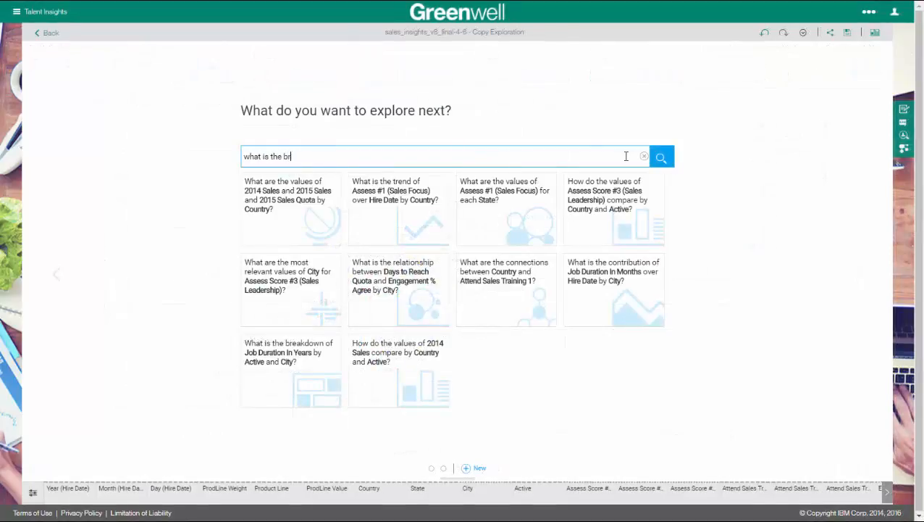
pyautogui.write('eakdown of average achievement rate')
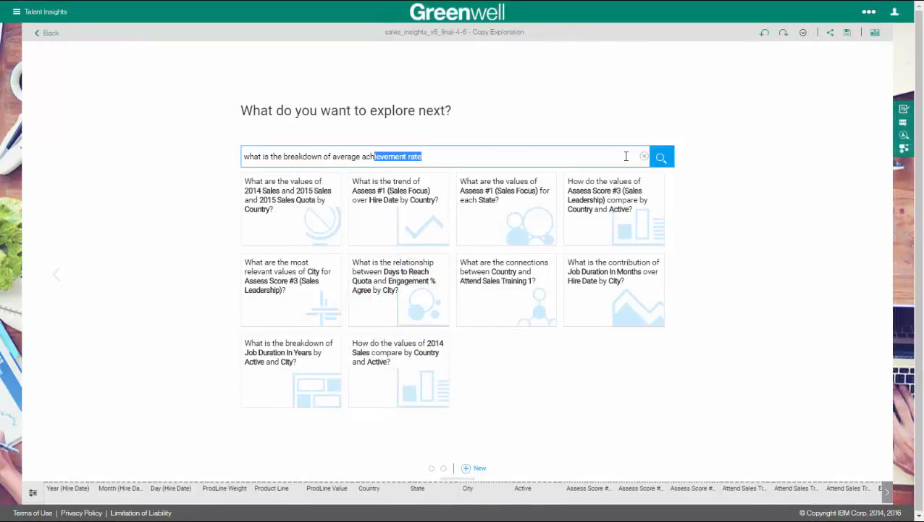
pyautogui.write(' by prod')
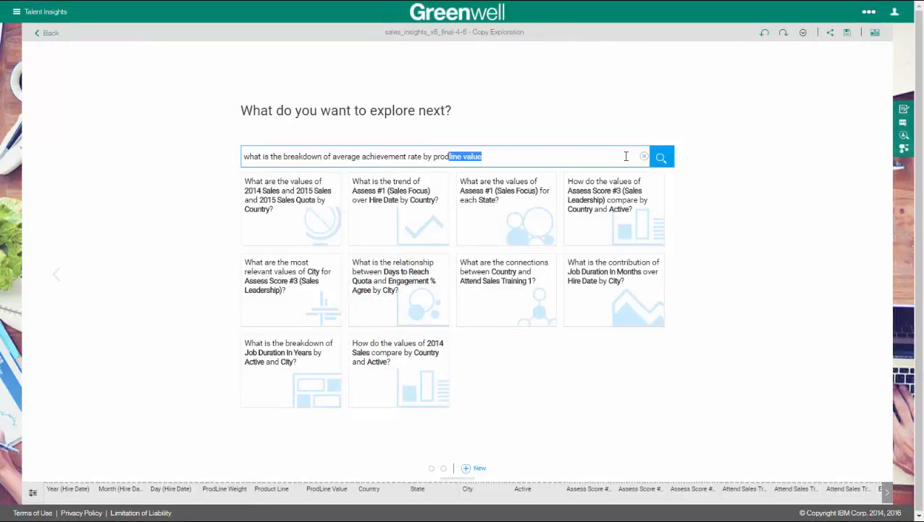
pyautogui.write('u')
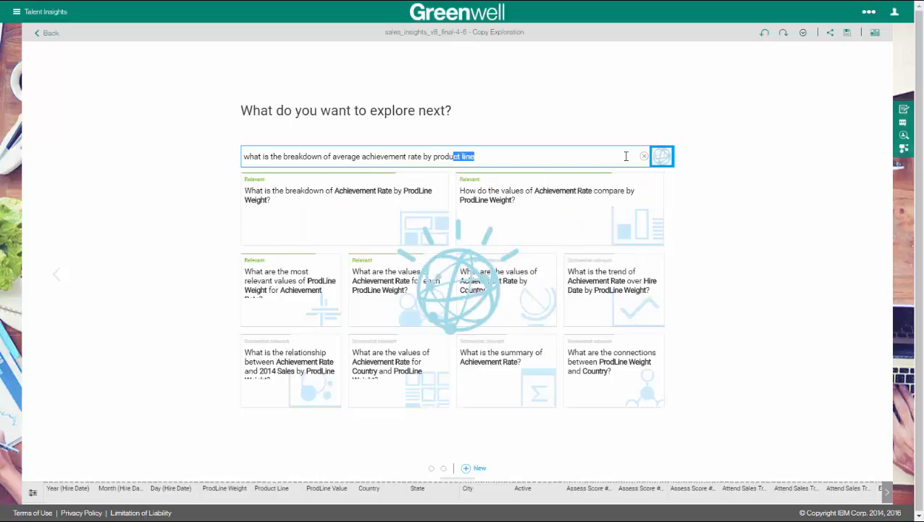
pyautogui.click(565, 227)
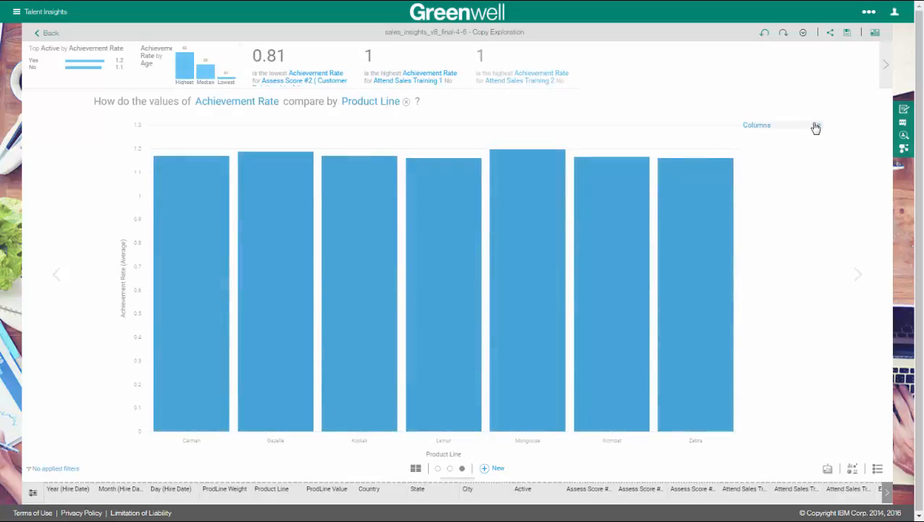
# Search the columns for "sales" and color the Achievement Rate bars by Attend Sales Training 1.
pyautogui.click(820, 129)
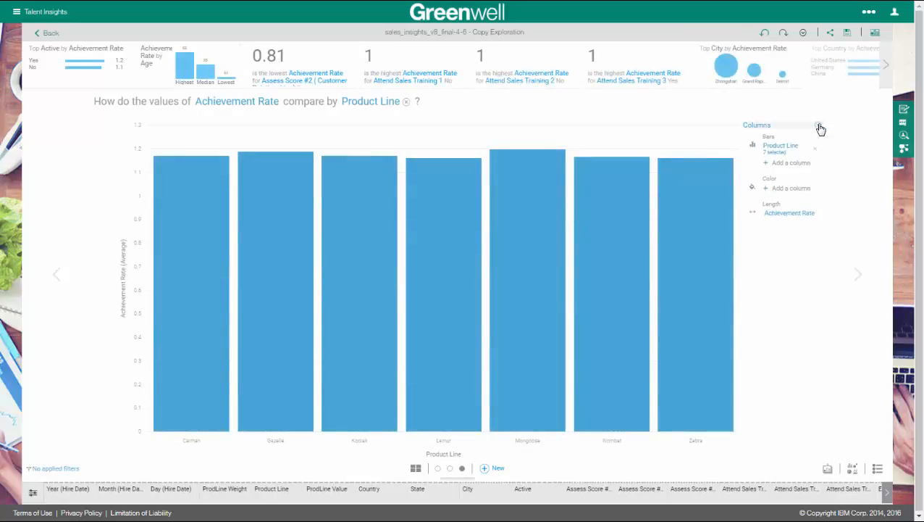
pyautogui.click(33, 497)
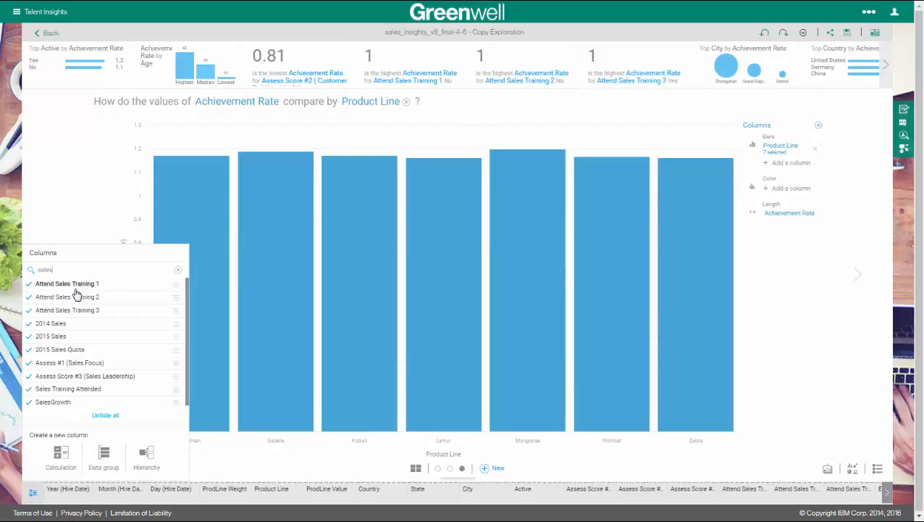
pyautogui.moveTo(81, 290); pyautogui.dragTo(779, 191)
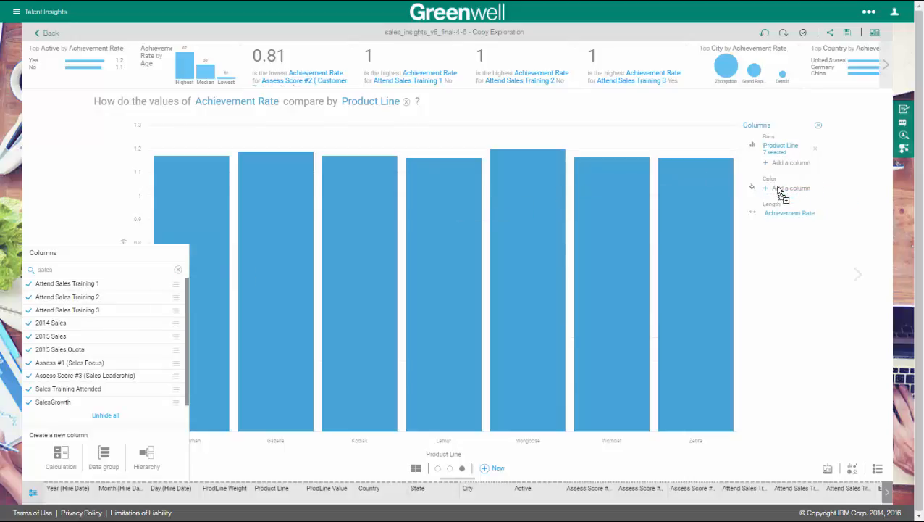
pyautogui.click(819, 126)
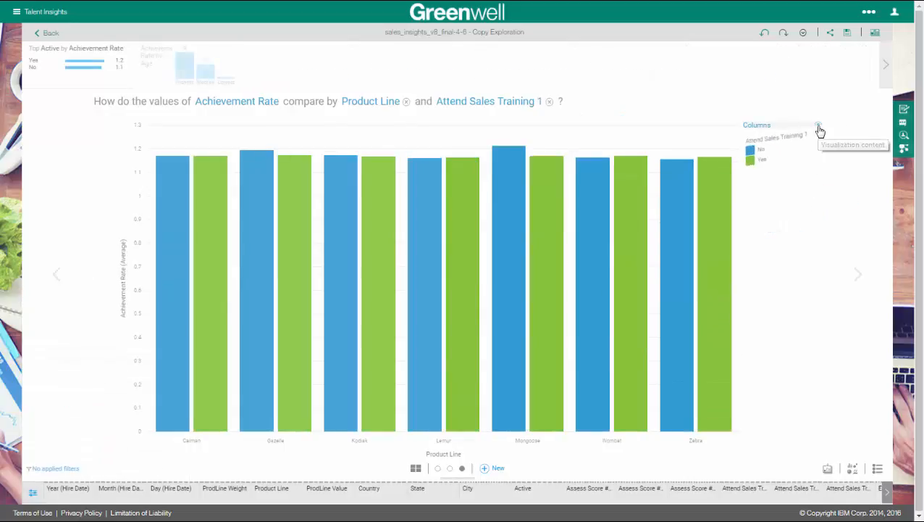
pyautogui.click(782, 161)
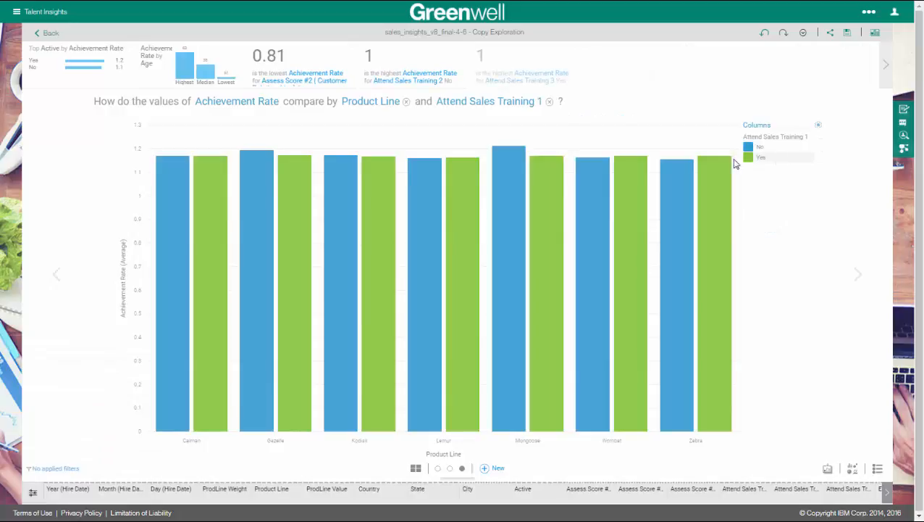
# Replace the color column of the Achievement Rate bars with Attend Sales Training 2, followed by Attend Sales Training 3.
pyautogui.click(819, 127)
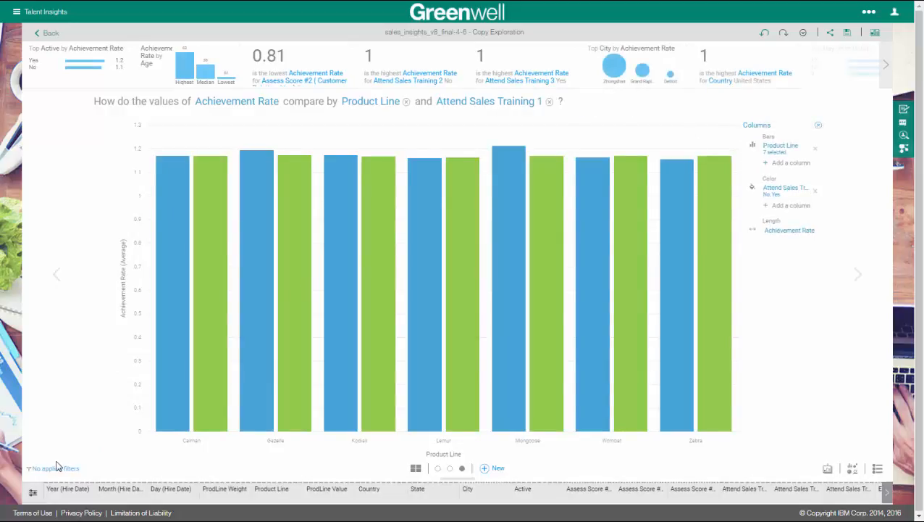
pyautogui.click(32, 496)
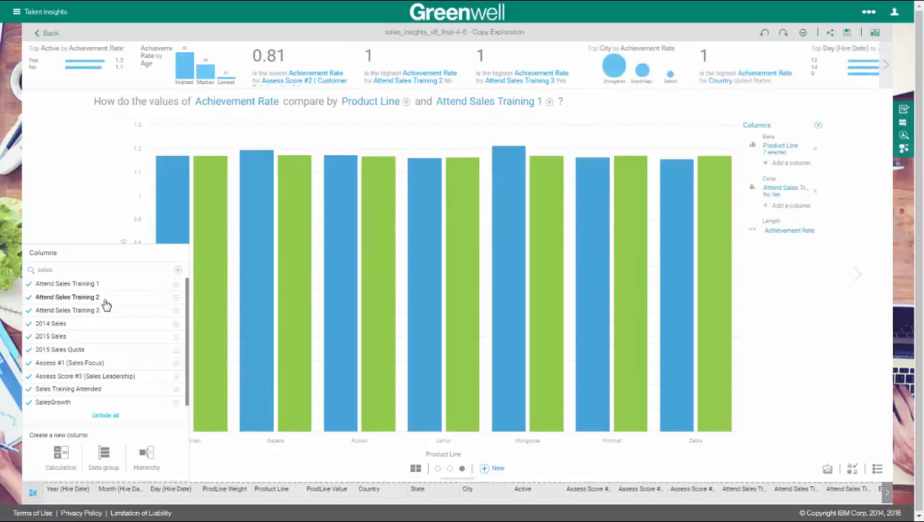
pyautogui.moveTo(103, 299); pyautogui.dragTo(788, 193)
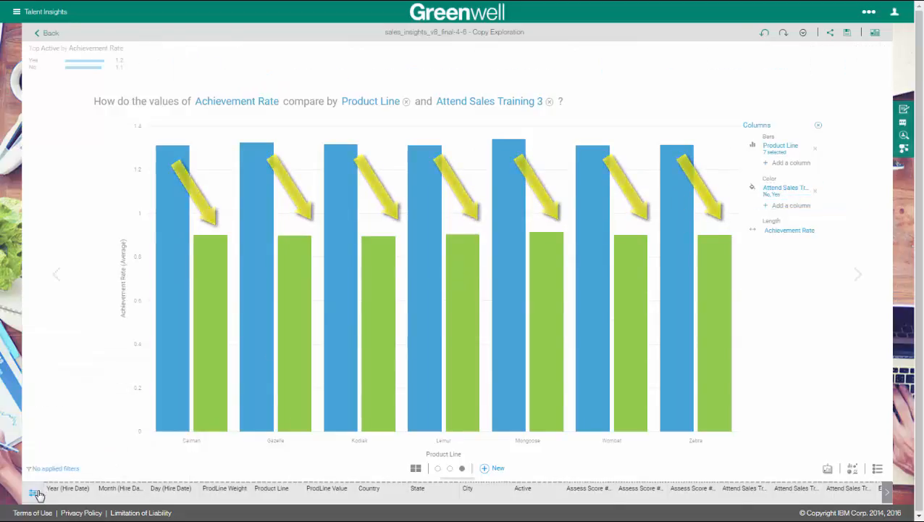
pyautogui.click(34, 493)
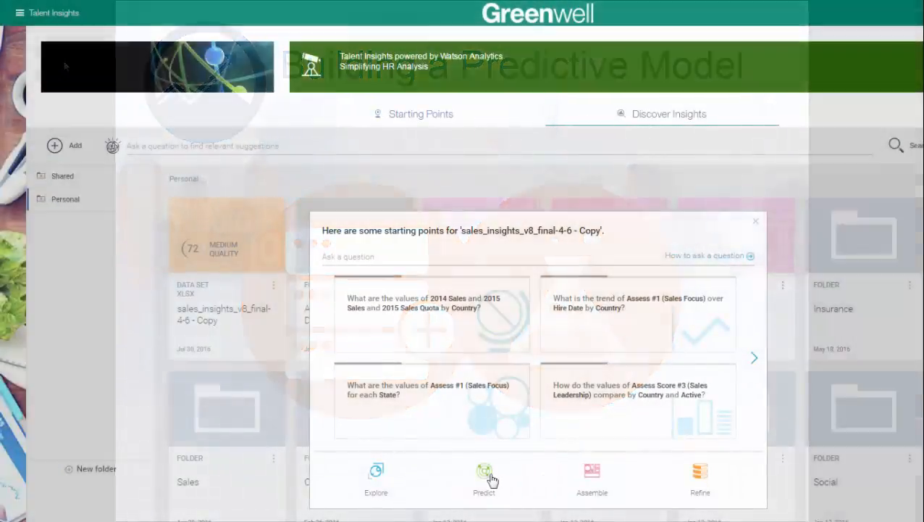
# Start a prediction from the sales data set, name its workbook "Drivers of Sales Achievement" and remove all suggested targets.
pyautogui.click(493, 481)
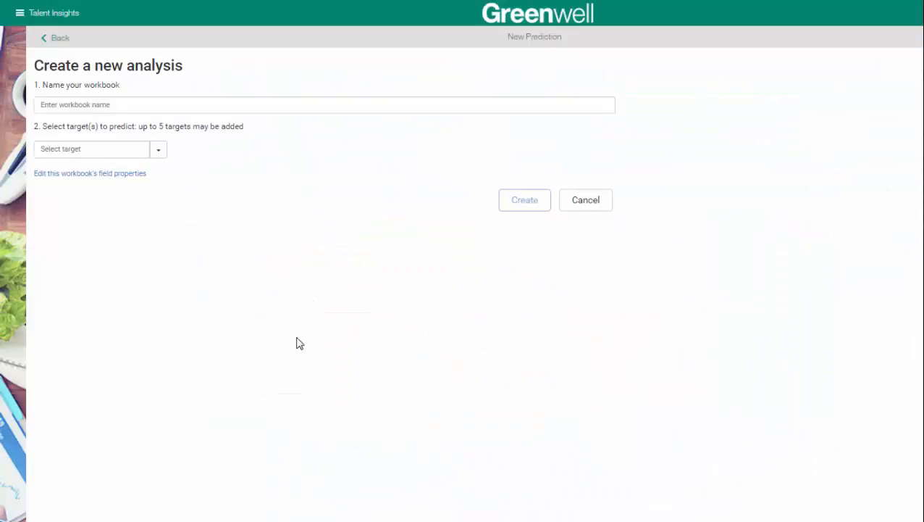
pyautogui.click(105, 110)
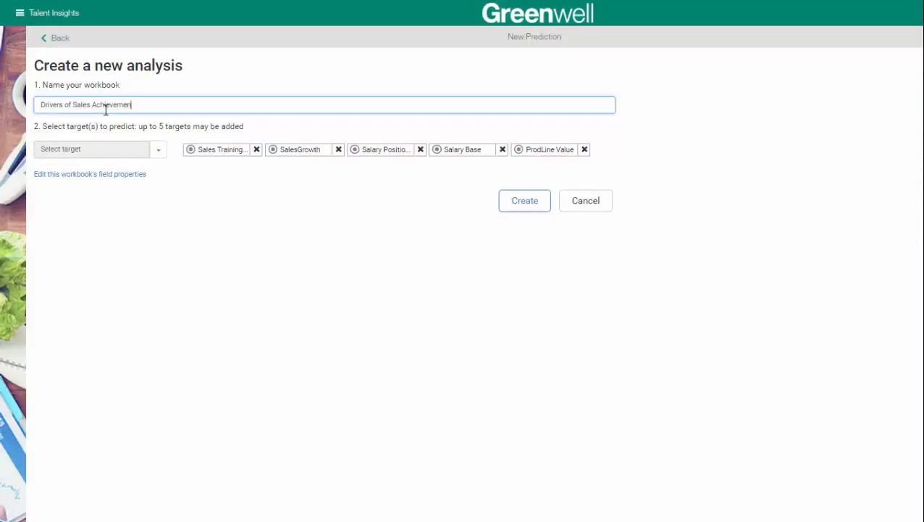
pyautogui.click(260, 149)
pyautogui.click(258, 150)
pyautogui.click(259, 150)
pyautogui.click(258, 150)
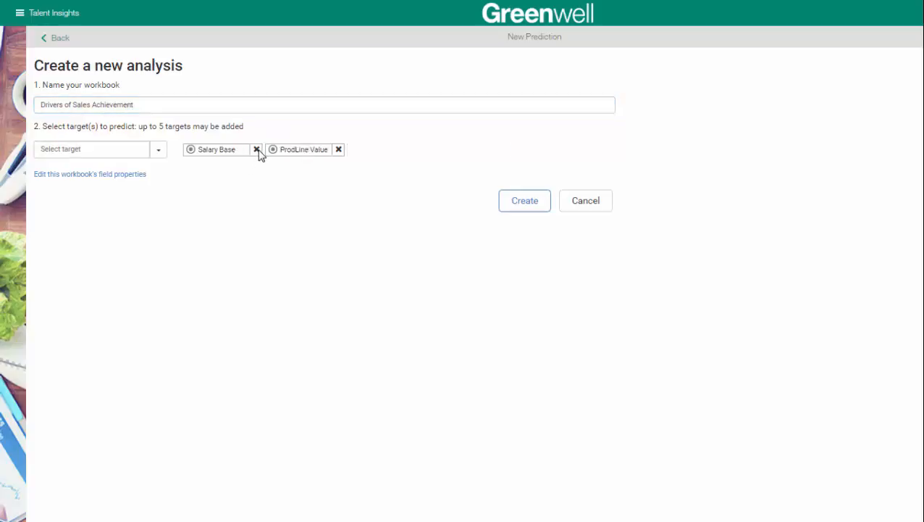
pyautogui.click(259, 150)
pyautogui.click(259, 150)
# Add Achievement Rate as the only target and create the prediction.
pyautogui.click(158, 149)
pyautogui.scroll(-1, 162, 196)
pyautogui.moveTo(163, 195); pyautogui.dragTo(110, 311)
pyautogui.click(110, 311)
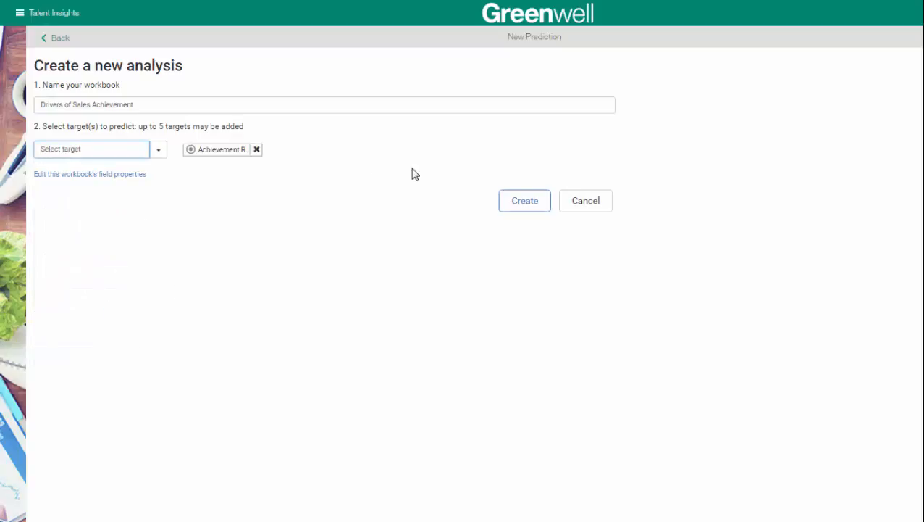
pyautogui.click(516, 206)
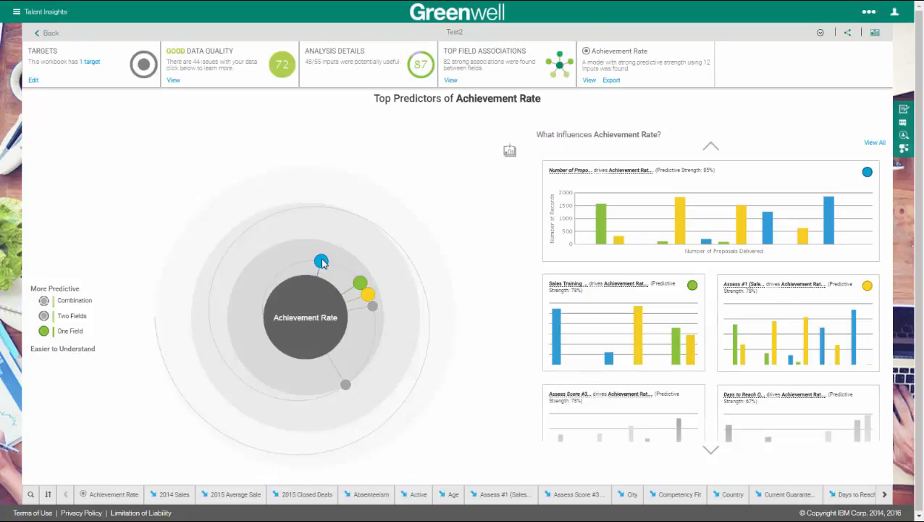
# Check the predictive strength of the individual one-field predictors of Achievement Rate in the spiral chart.
pyautogui.moveTo(322, 262)
pyautogui.moveTo(362, 281)
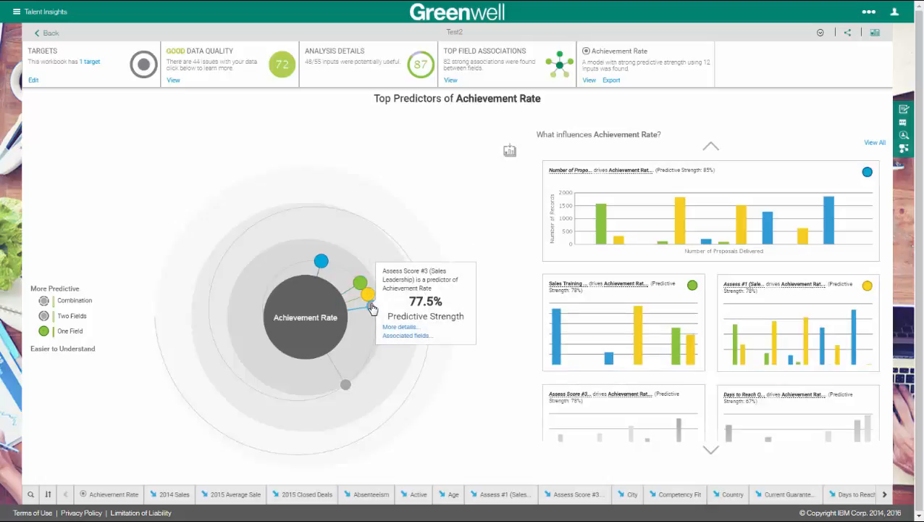
pyautogui.moveTo(349, 390)
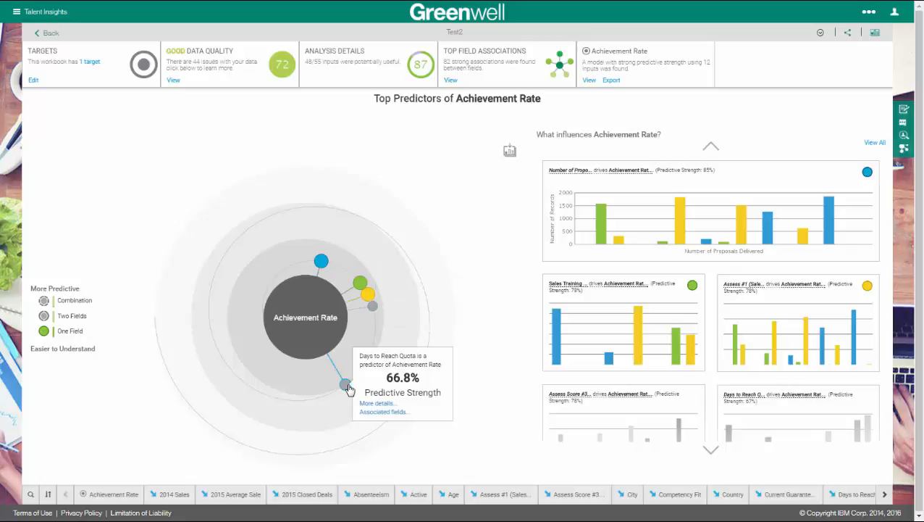
# Examine the details of the Number of Proposals Delivered insight for the 227 to 334 and > 334 levels, and return to the overview.
pyautogui.click(620, 237)
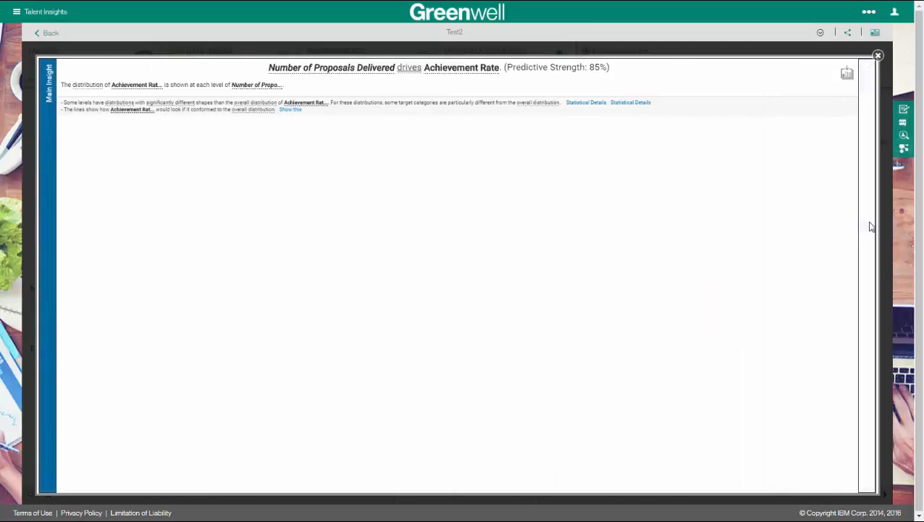
pyautogui.click(867, 220)
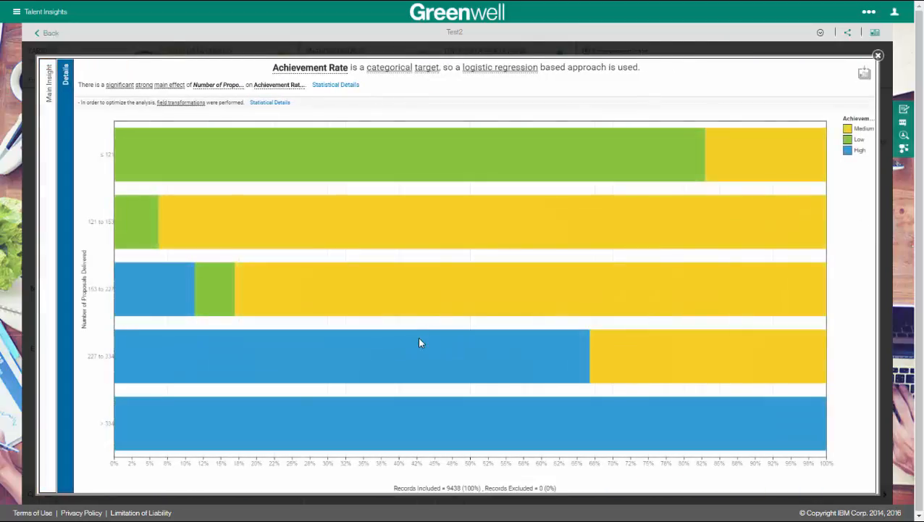
pyautogui.moveTo(419, 343)
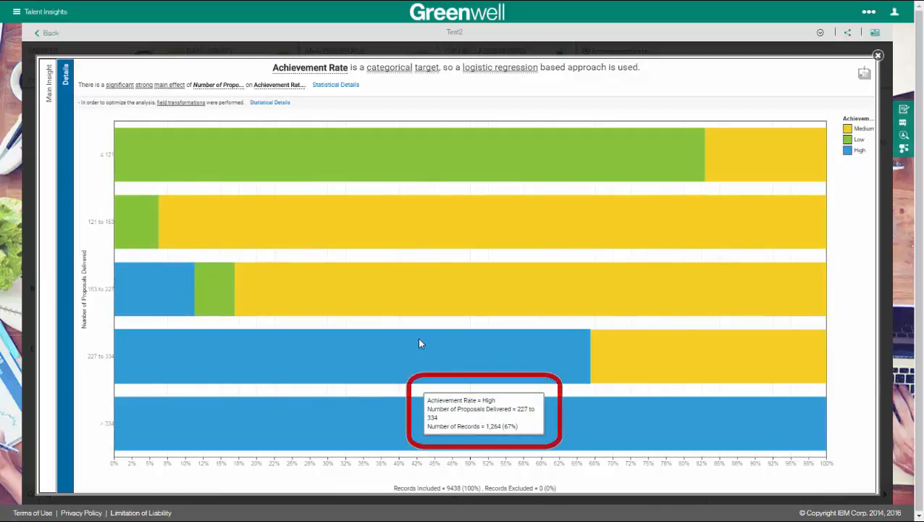
pyautogui.moveTo(415, 450)
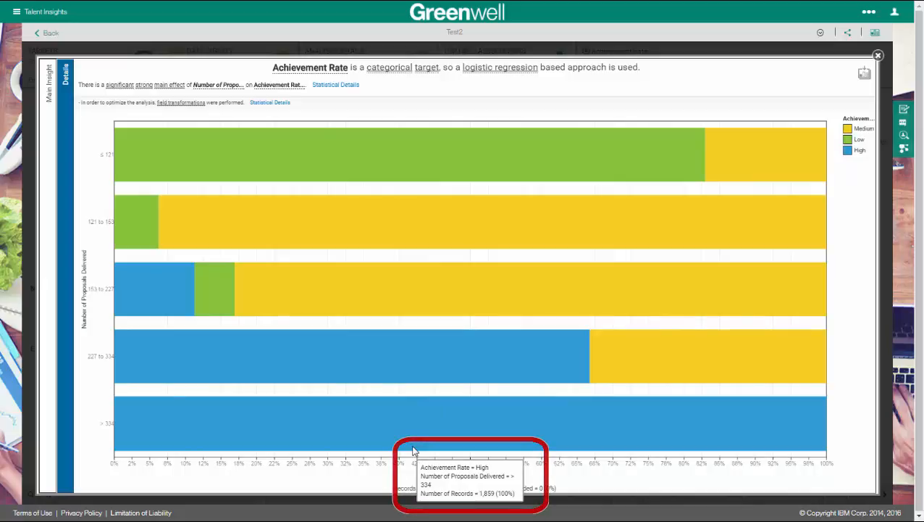
pyautogui.click(54, 33)
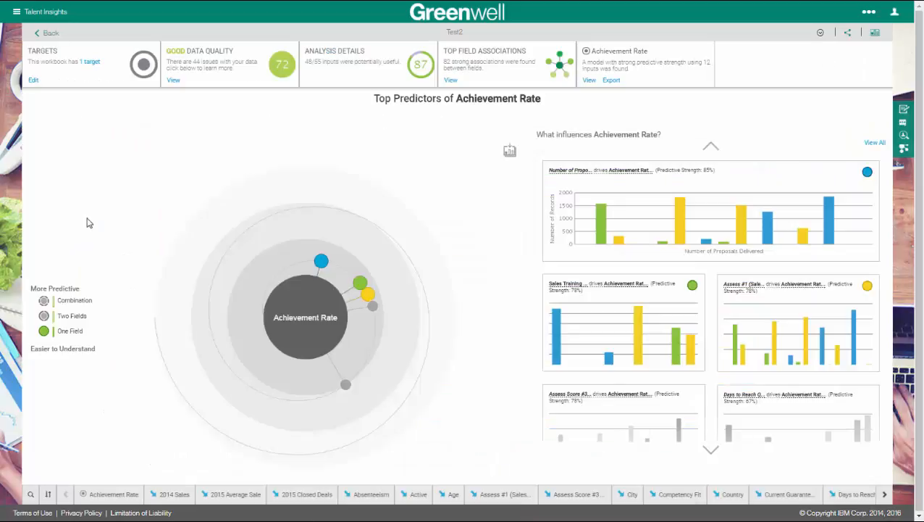
# Include two-field and combination predictors and examine the predictor importance in the decision tree insight.
pyautogui.click(45, 302)
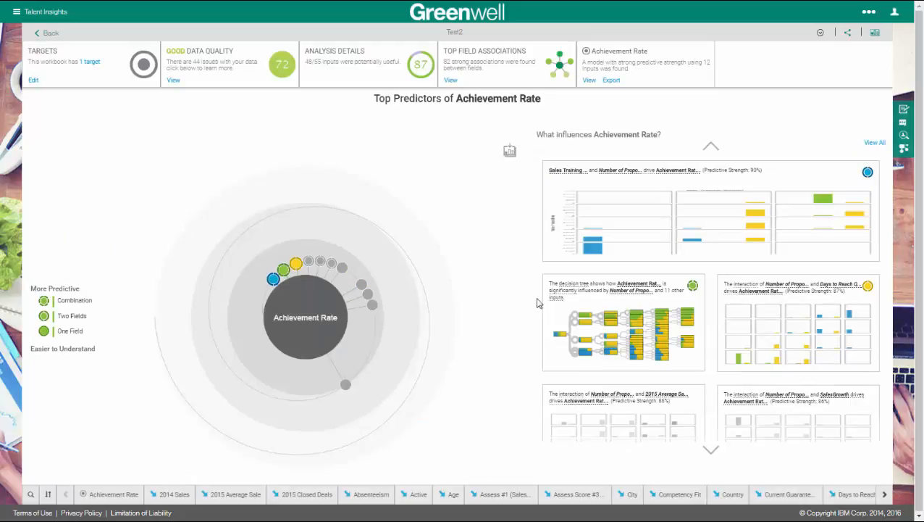
pyautogui.click(587, 320)
pyautogui.click(57, 196)
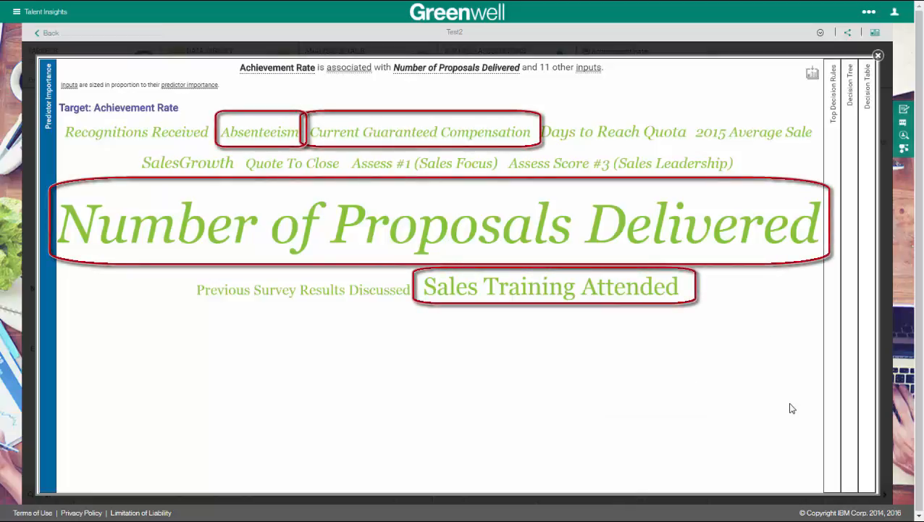
# Review the top decision rules for High Achievement Rate and examine their branches in the decision tree.
pyautogui.click(830, 330)
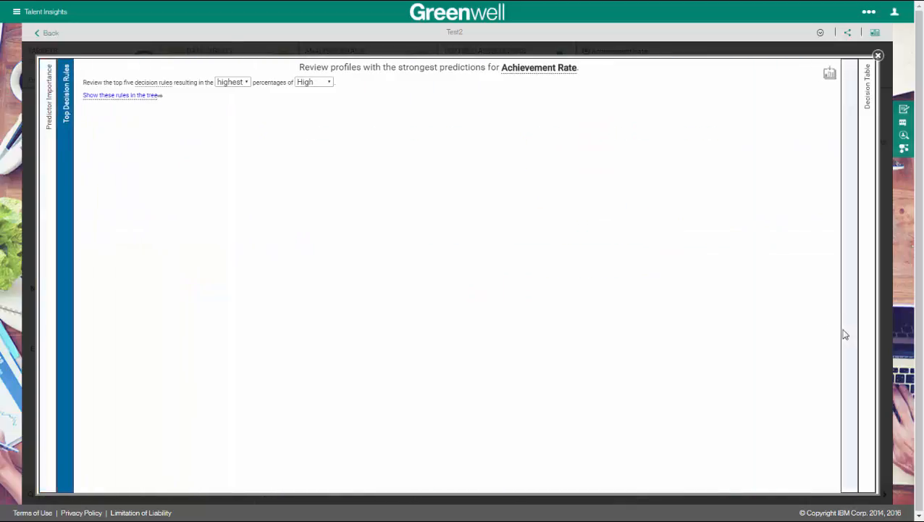
pyautogui.click(846, 331)
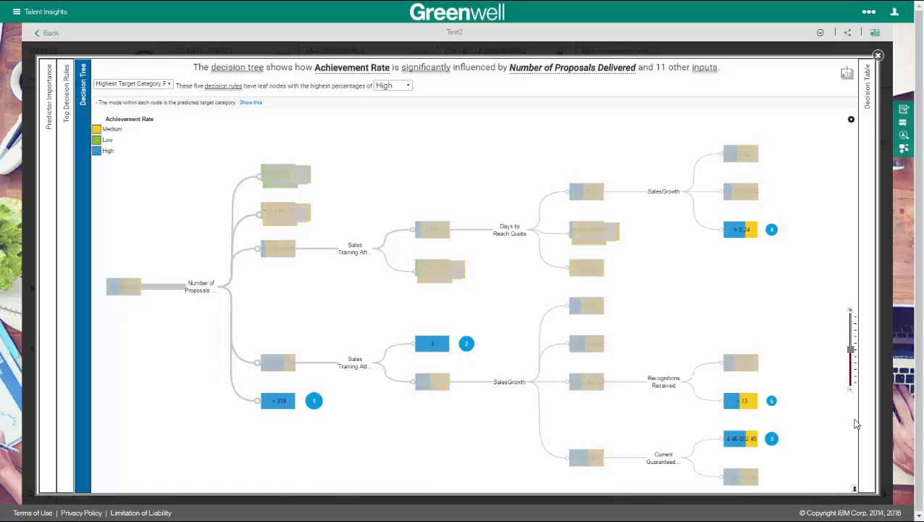
pyautogui.moveTo(730, 441)
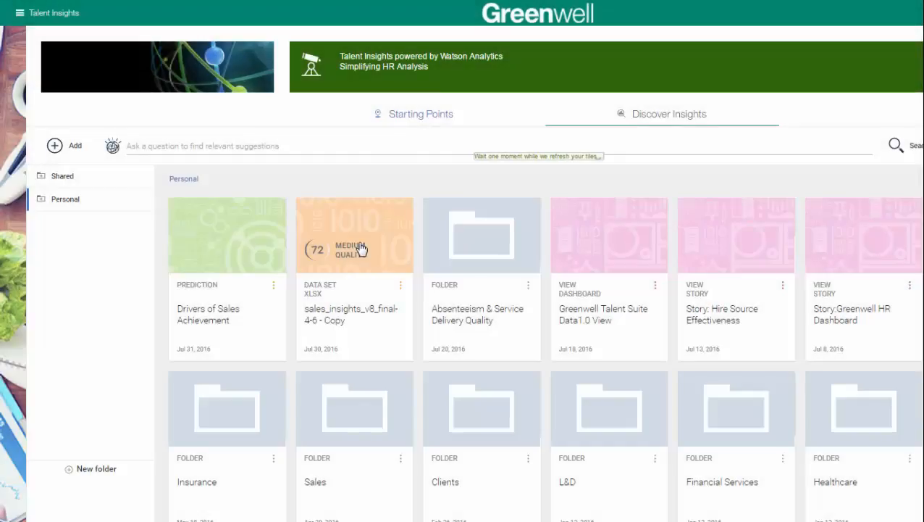
# Assemble a new view from the sales_insights_v8_final-4-6 - Copy data set, using the tabbed dashboard template with four equal panes.
pyautogui.click(360, 249)
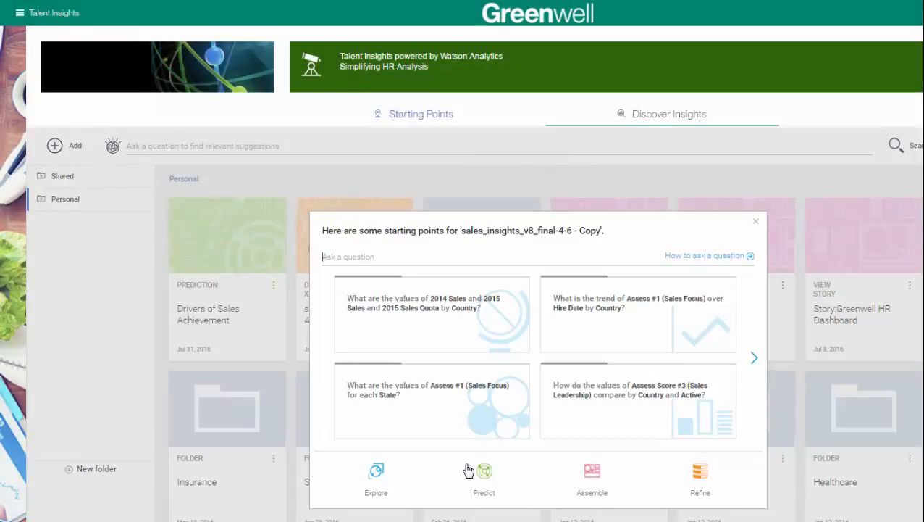
pyautogui.click(591, 479)
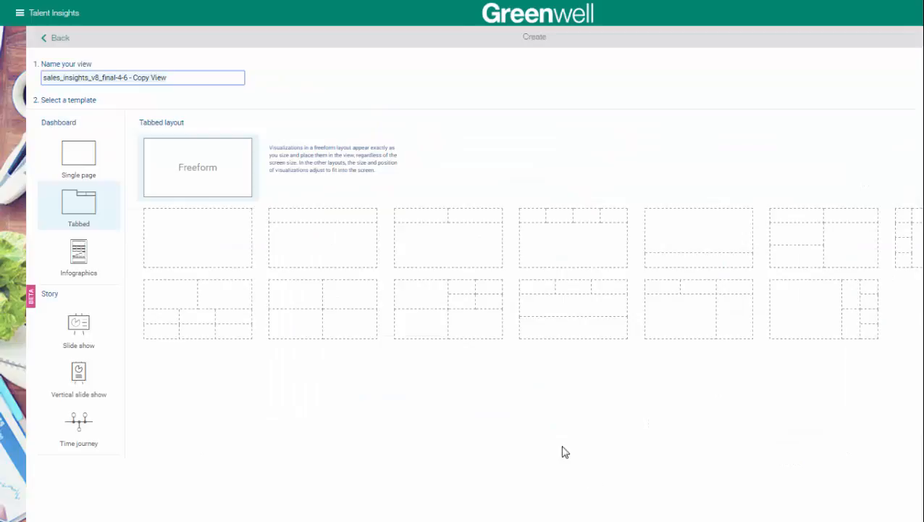
pyautogui.click(364, 310)
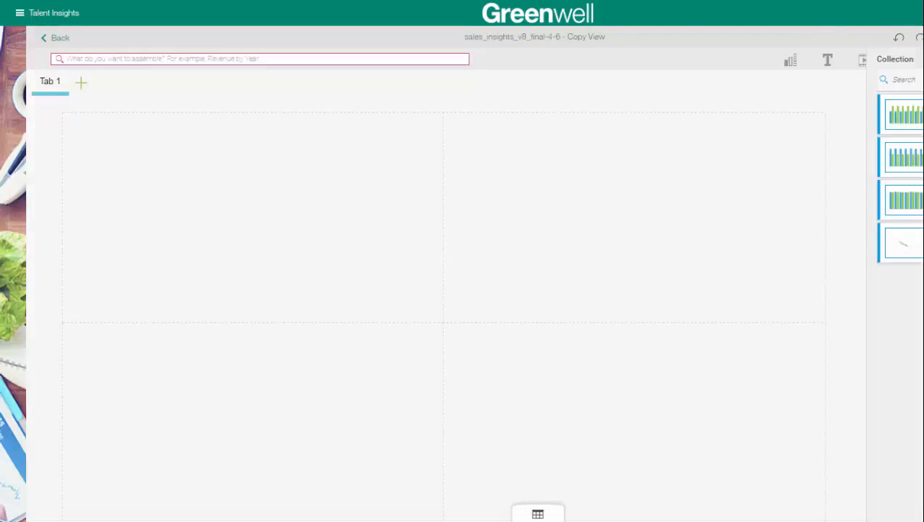
# Fill the four panes with the collected scatter plot and the Attend Sales Training 1, 2 and 3 bar charts.
pyautogui.moveTo(902, 244); pyautogui.dragTo(252, 222)
pyautogui.moveTo(904, 203); pyautogui.dragTo(262, 435)
pyautogui.moveTo(899, 160); pyautogui.dragTo(636, 217)
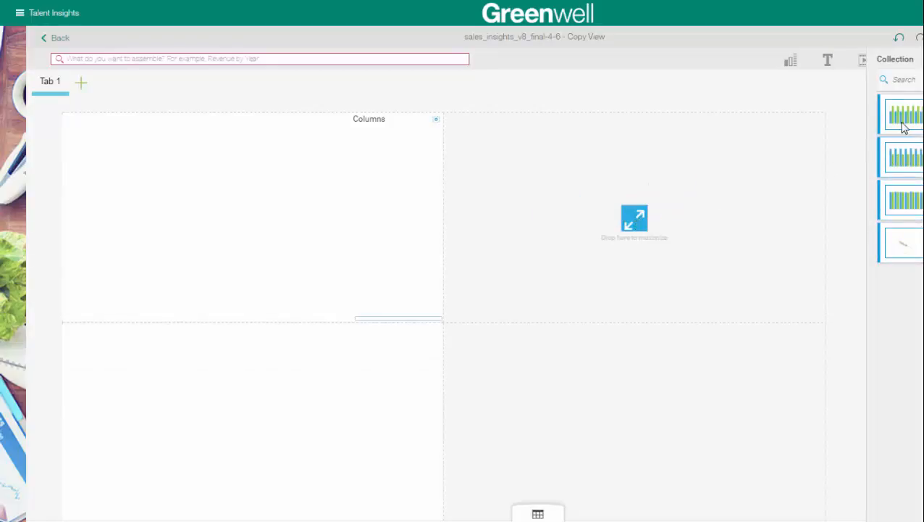
pyautogui.moveTo(906, 114); pyautogui.dragTo(636, 424)
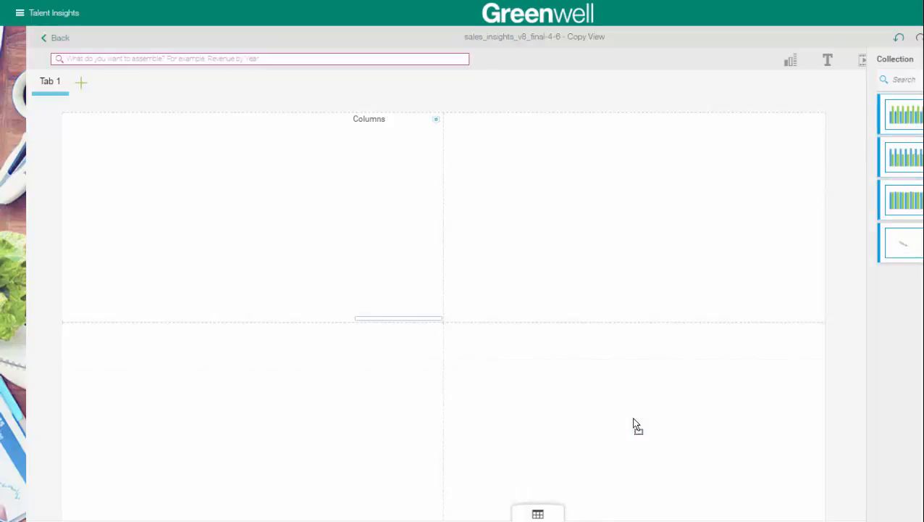
# Filter the dashboard to the Mongoose product line using the Product Line column of the Attend Sales Training 1 chart.
pyautogui.click(439, 319)
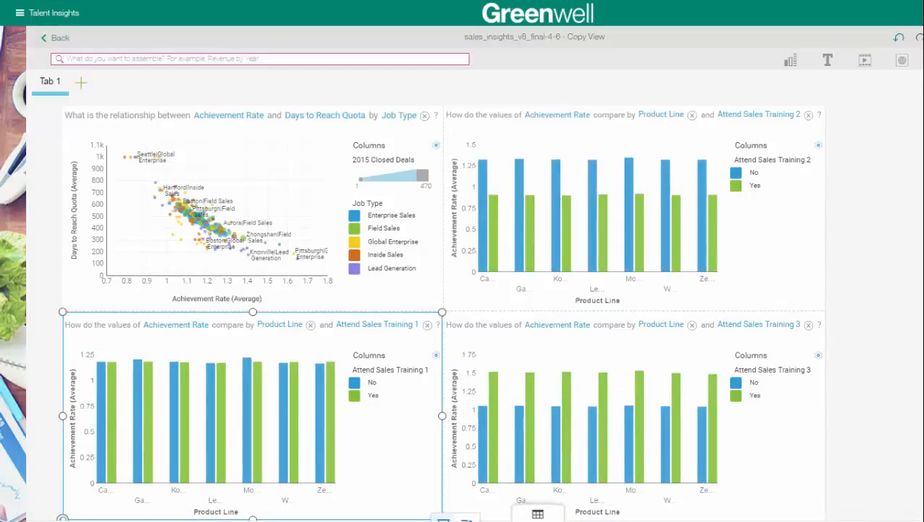
pyautogui.click(443, 519)
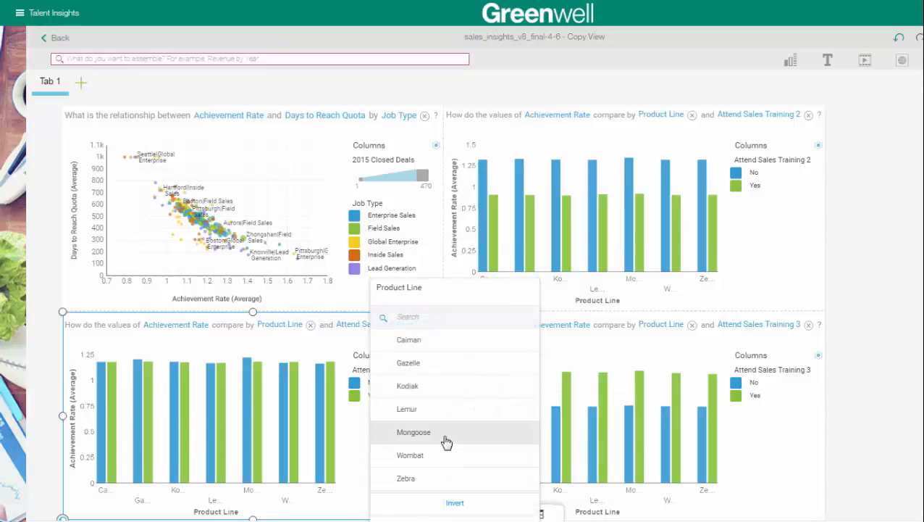
pyautogui.click(445, 438)
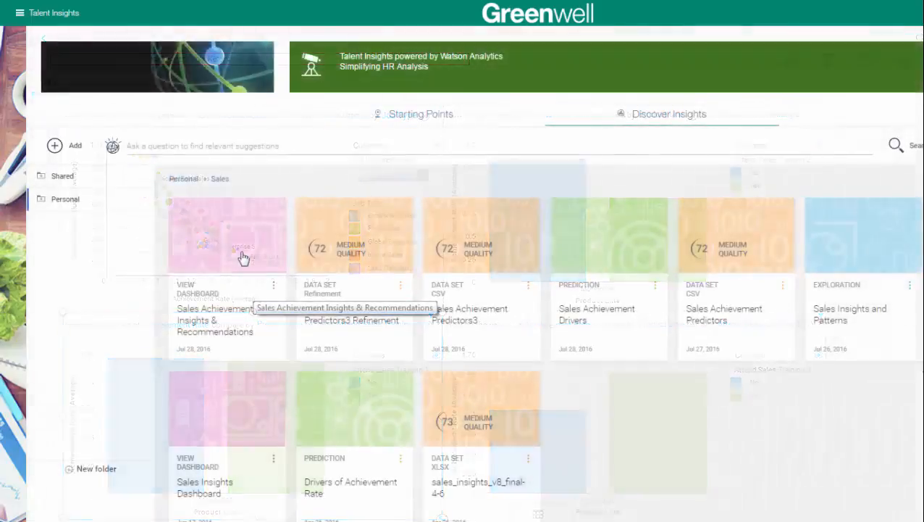
# Open the Sales Achievement Insights & Recommendations dashboard, play the sales function data playback and view the training page.
pyautogui.click(244, 259)
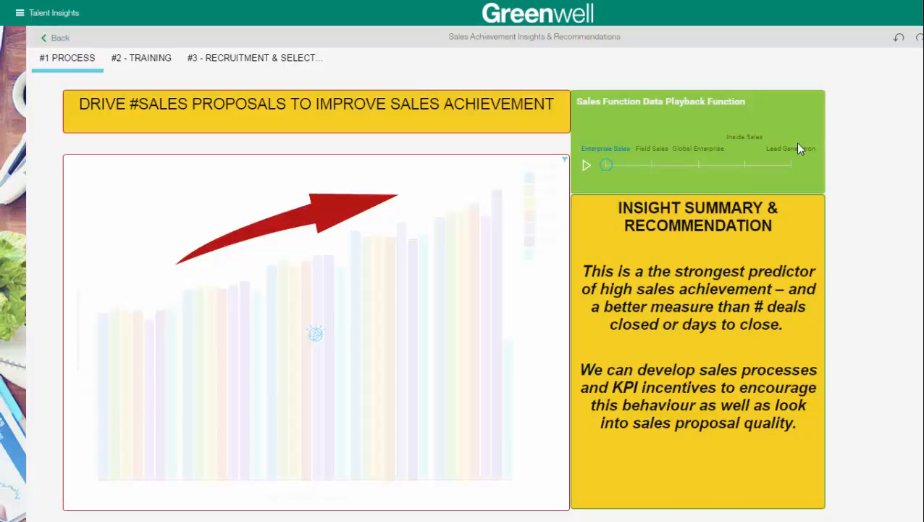
pyautogui.click(586, 171)
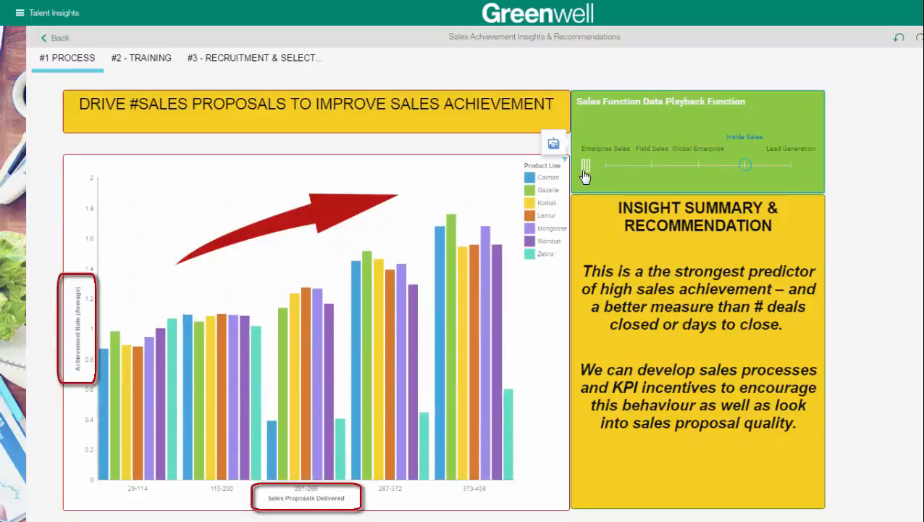
pyautogui.click(152, 61)
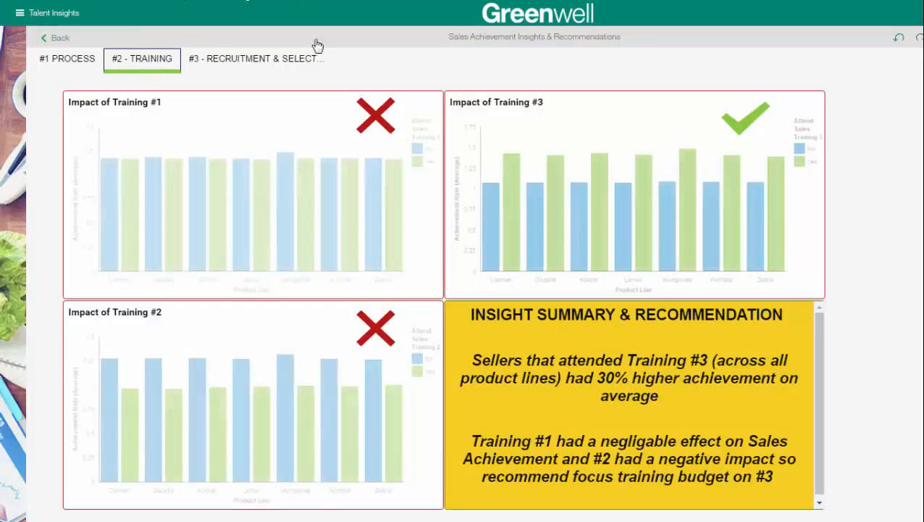